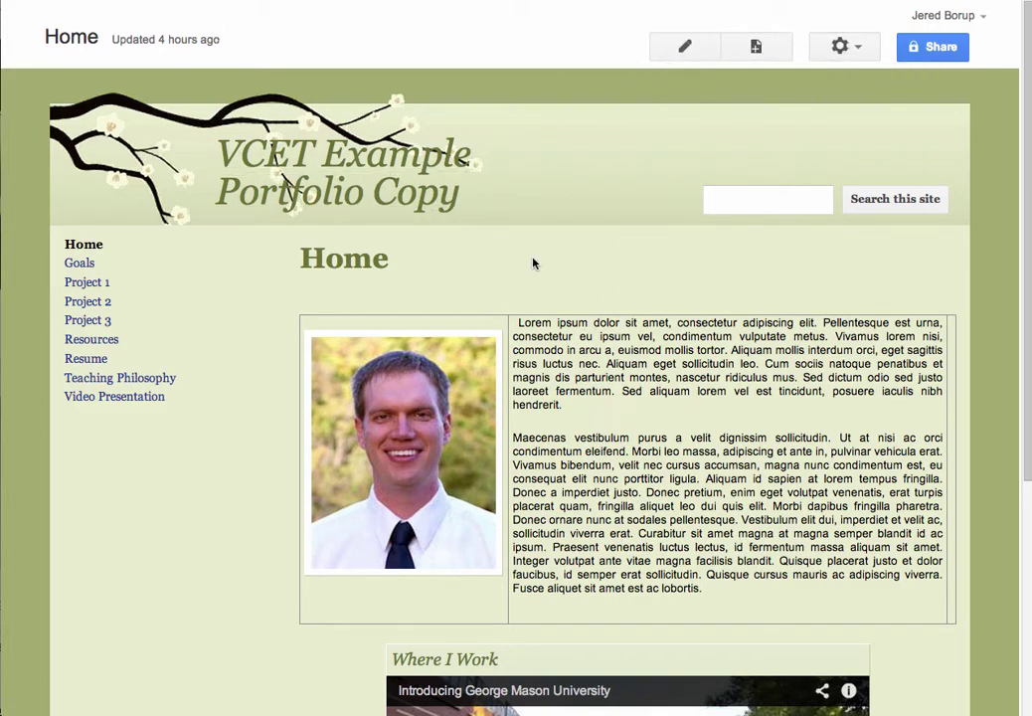
scroll(548, 186, "down", 5)
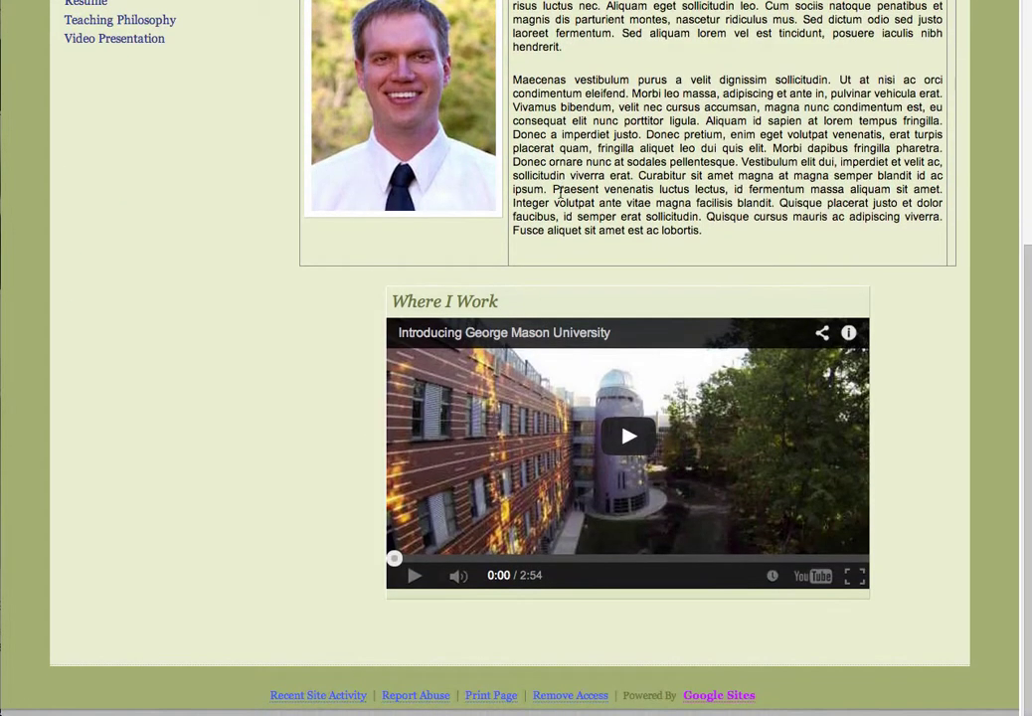
scroll(431, 569, "up", 1)
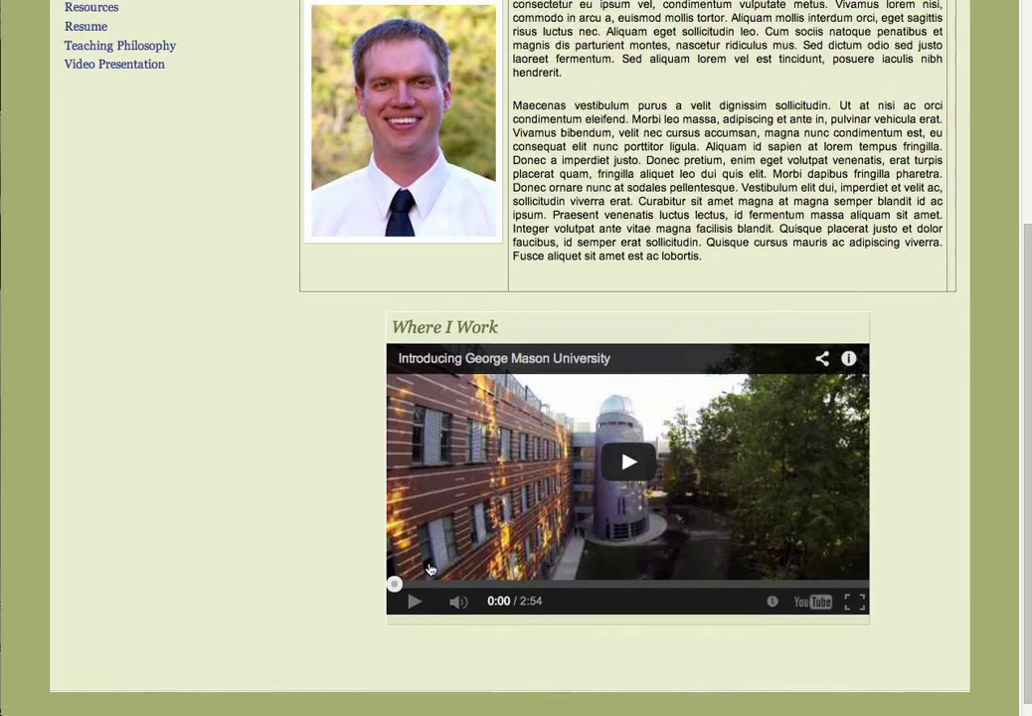
scroll(431, 569, "up", 5)
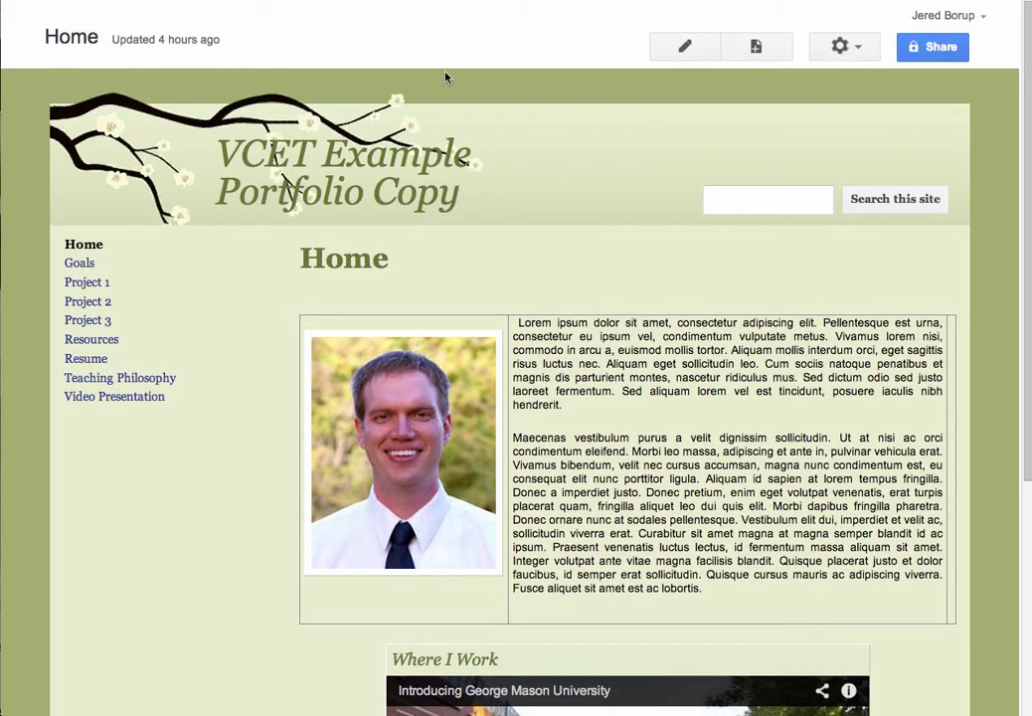
Step: Open the sidebar navigation's settings in the site layout editor and turn off automatic organization of the navigation
left_click(861, 48)
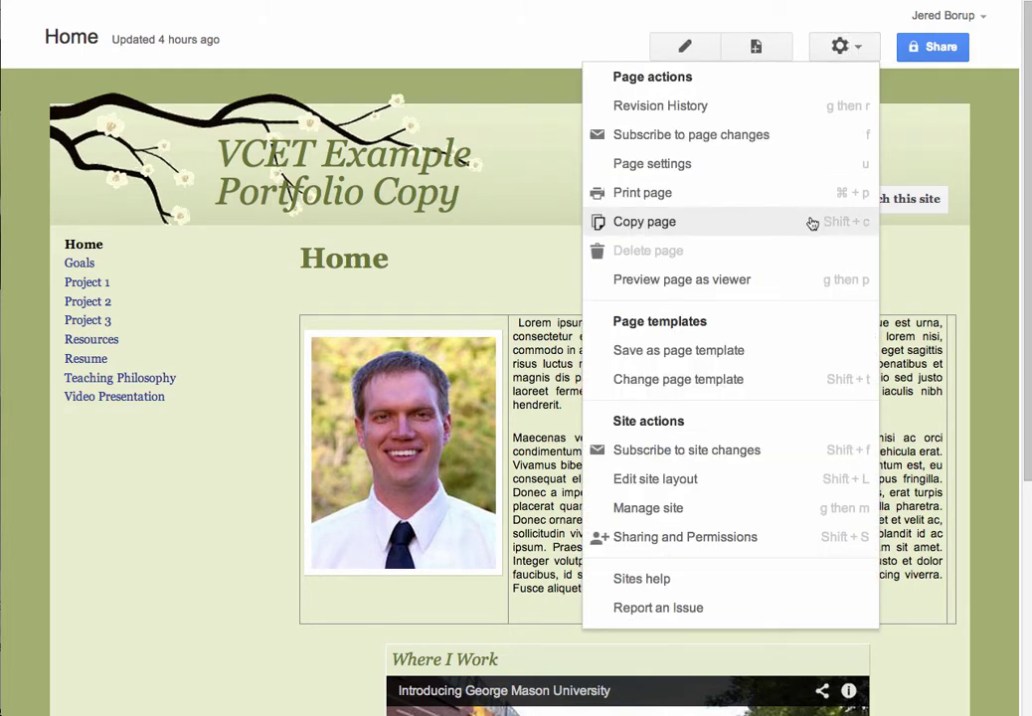
left_click(707, 486)
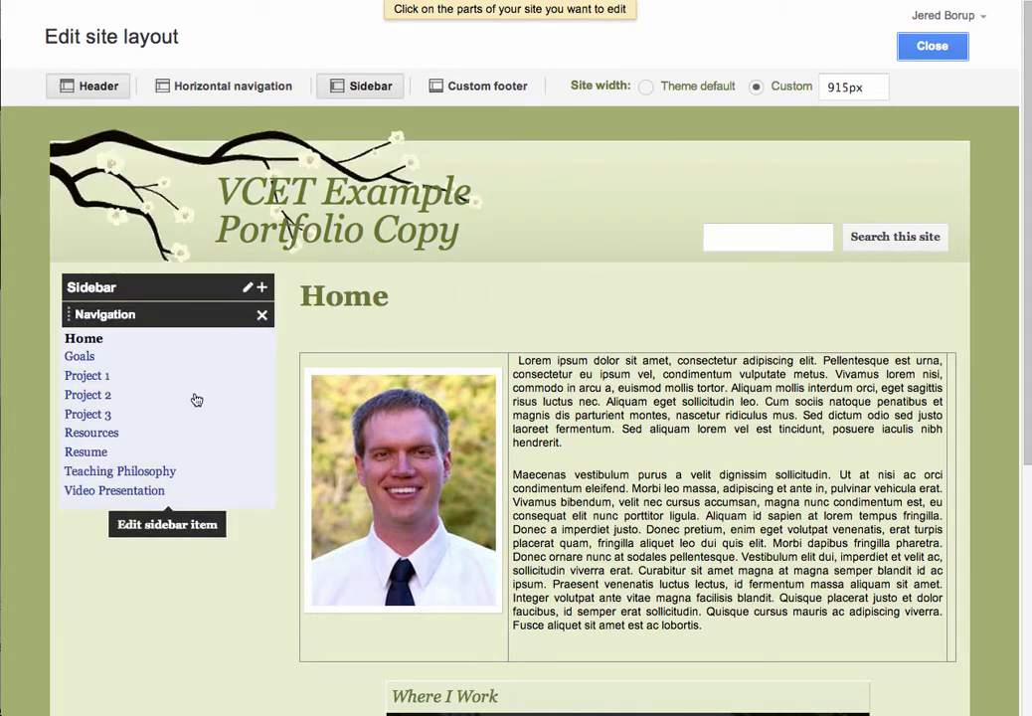
left_click(139, 357)
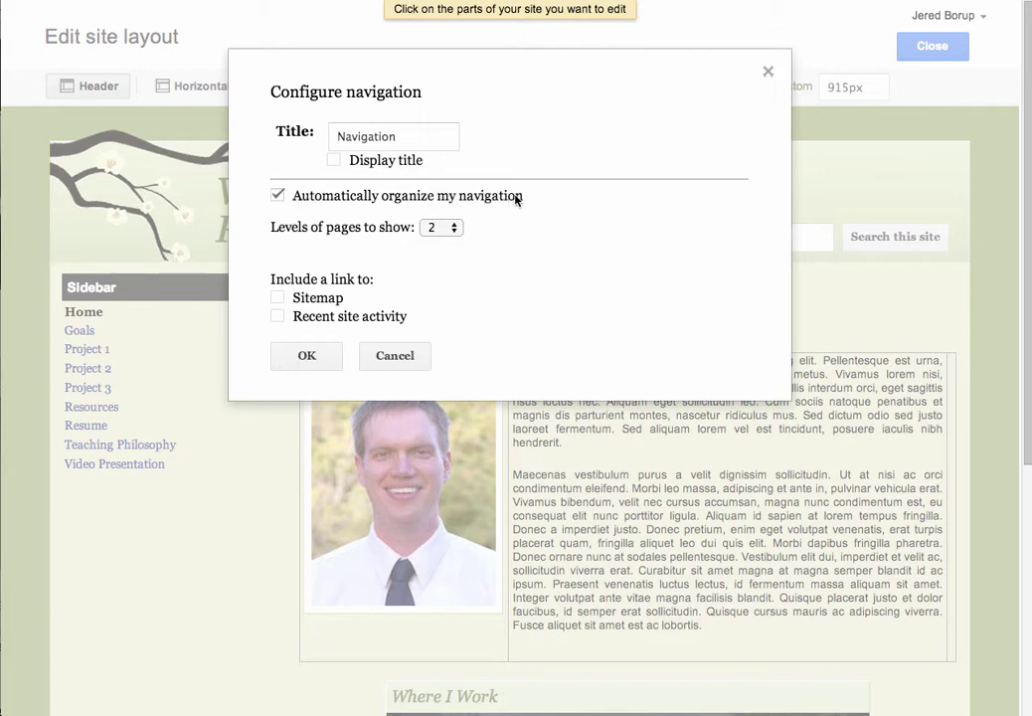
left_click(278, 196)
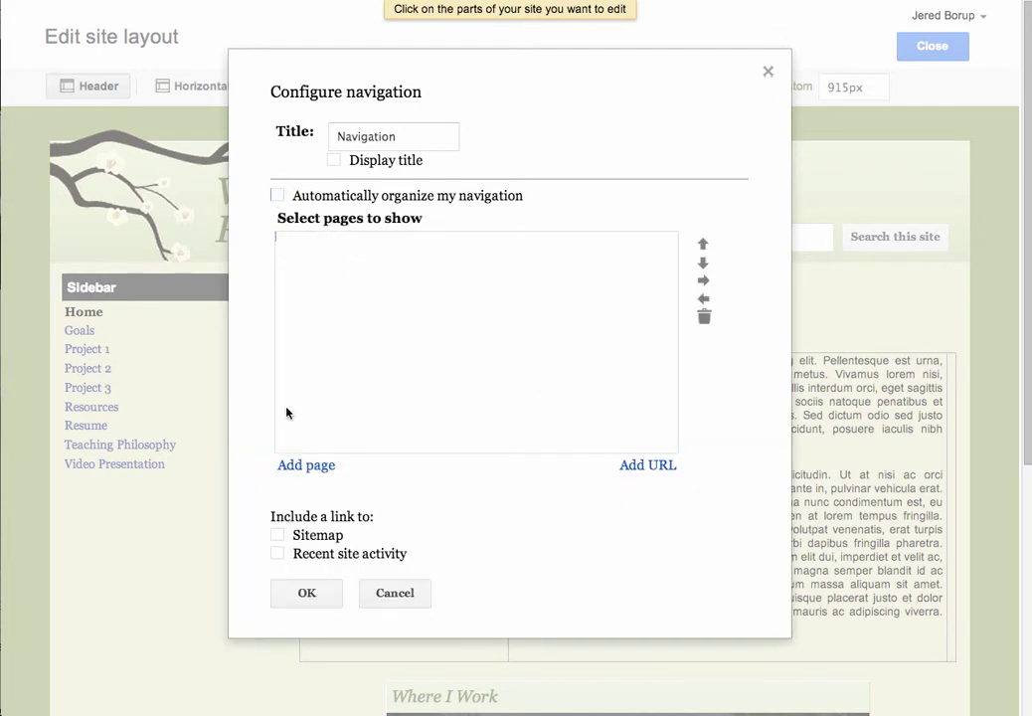
Step: Add the Project 1 page to the list of pages shown in the navigation
left_click(315, 467)
scroll(338, 403, "down", 3)
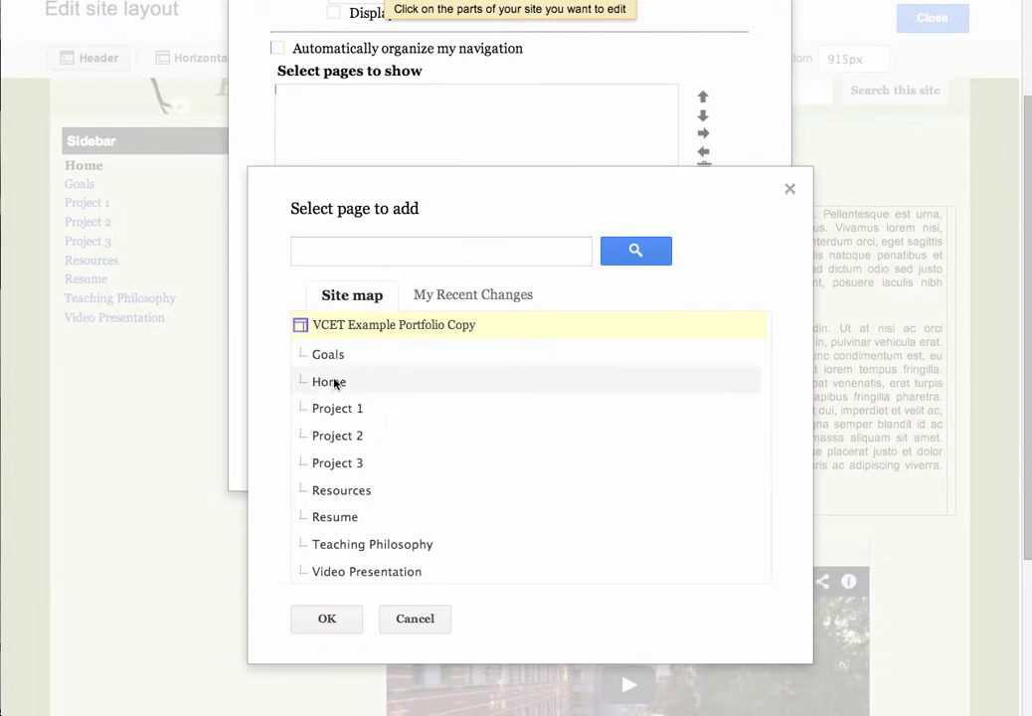
left_click(335, 384)
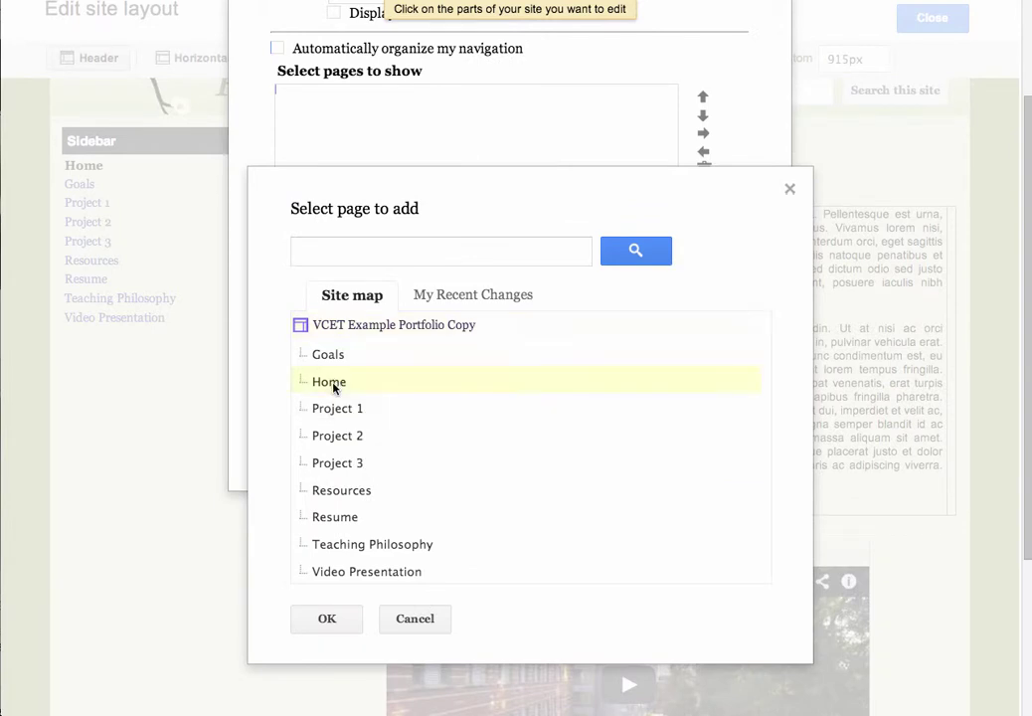
left_click(324, 412)
left_click(325, 621)
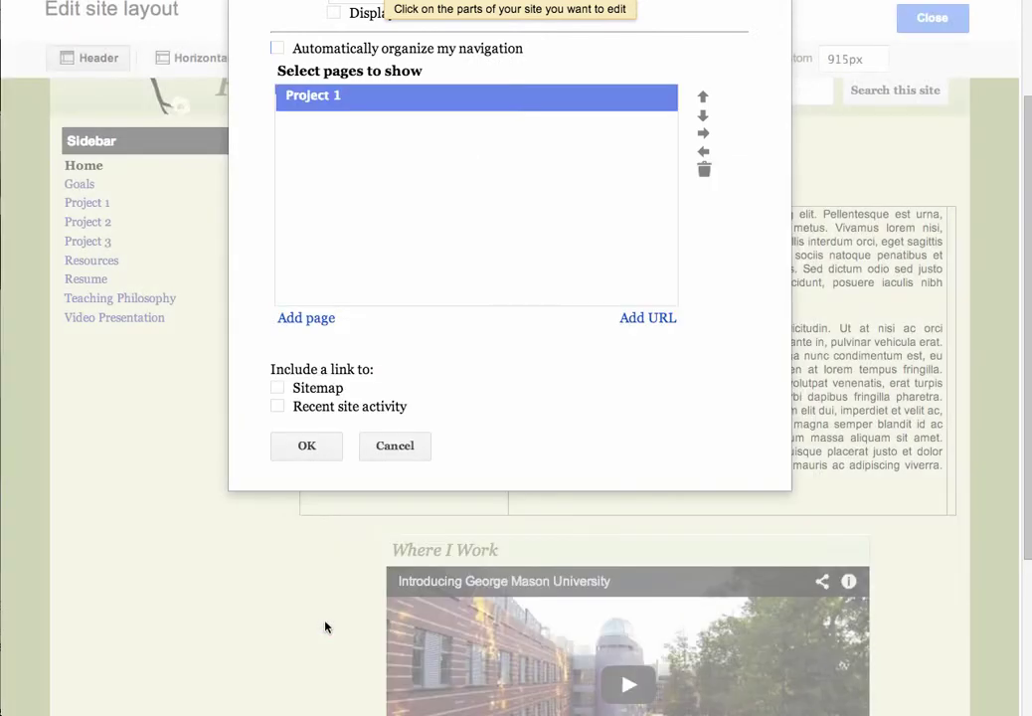
Step: Add the Project 2 page and the Project 3 page to the navigation's page list, in that order
left_click(306, 319)
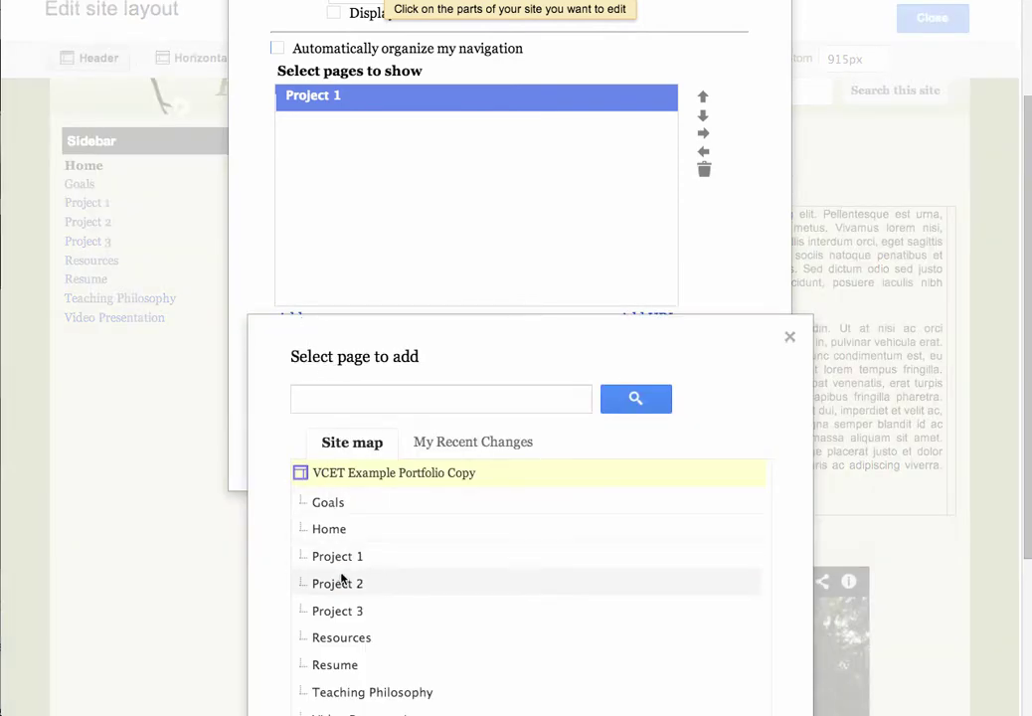
scroll(421, 518, "down", 5)
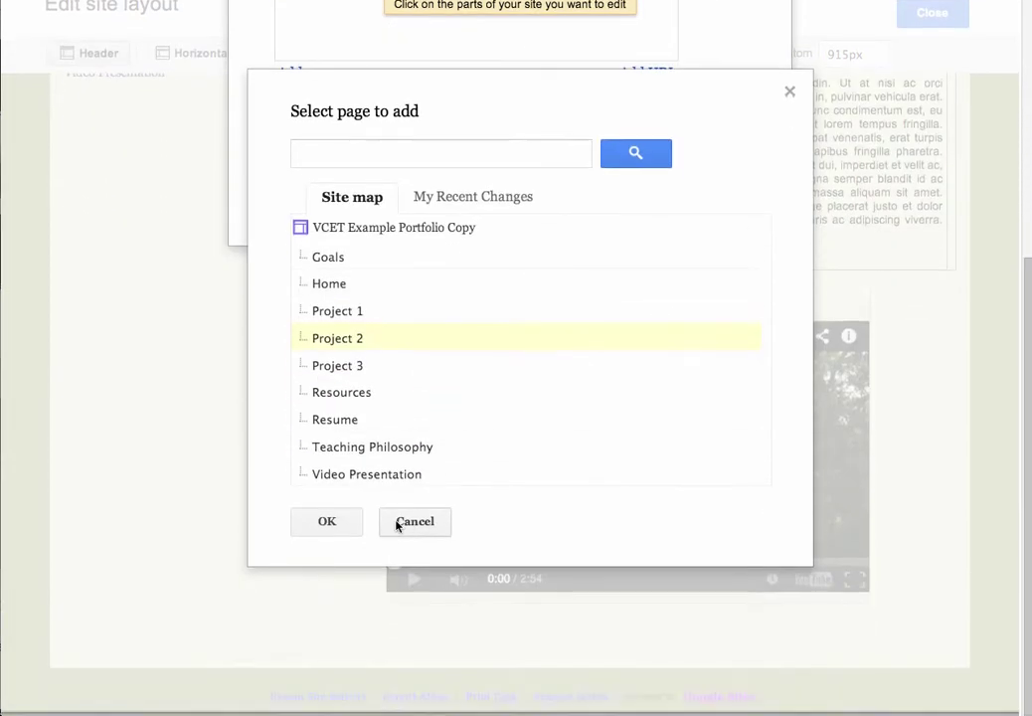
left_click(326, 525)
scroll(318, 285, "up", 4)
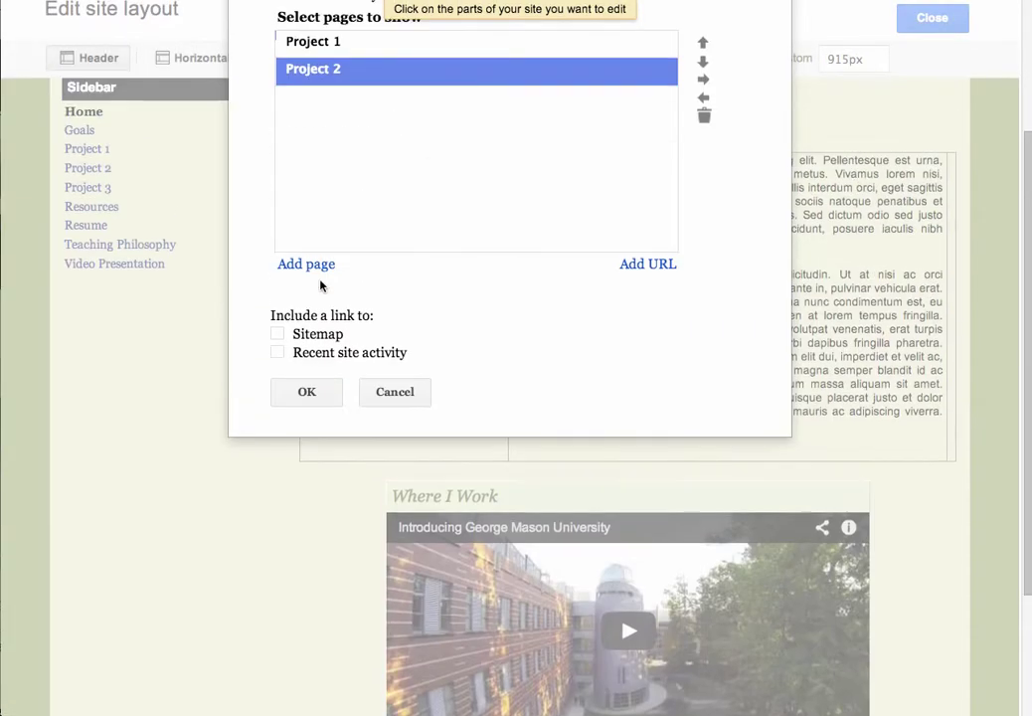
scroll(322, 286, "up", 1)
left_click(304, 317)
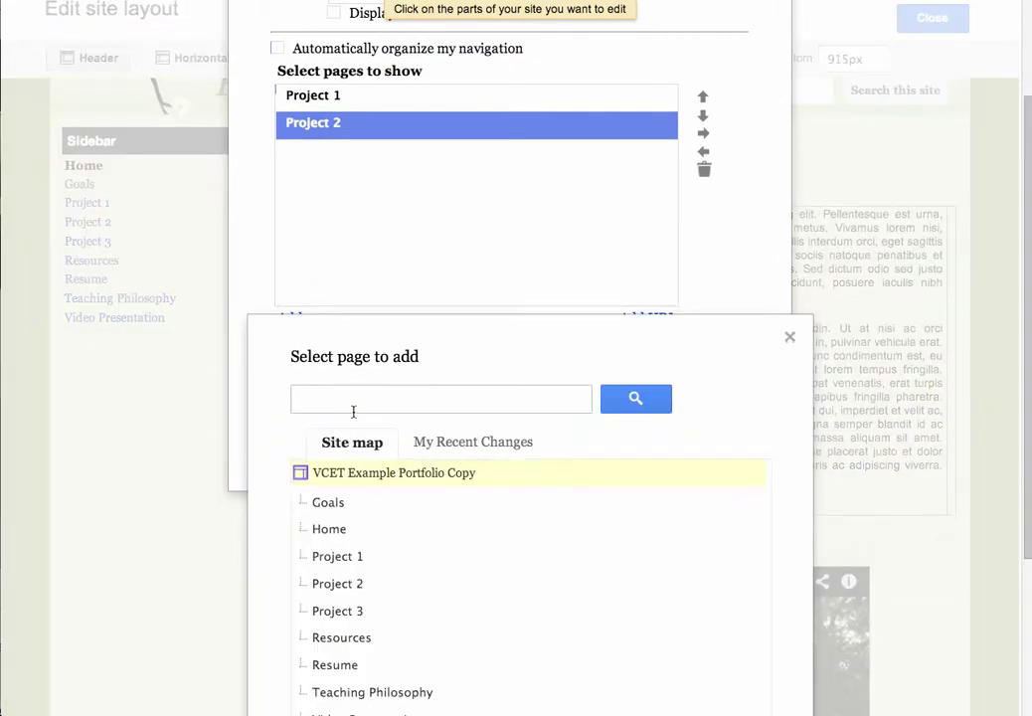
scroll(360, 504, "down", 2)
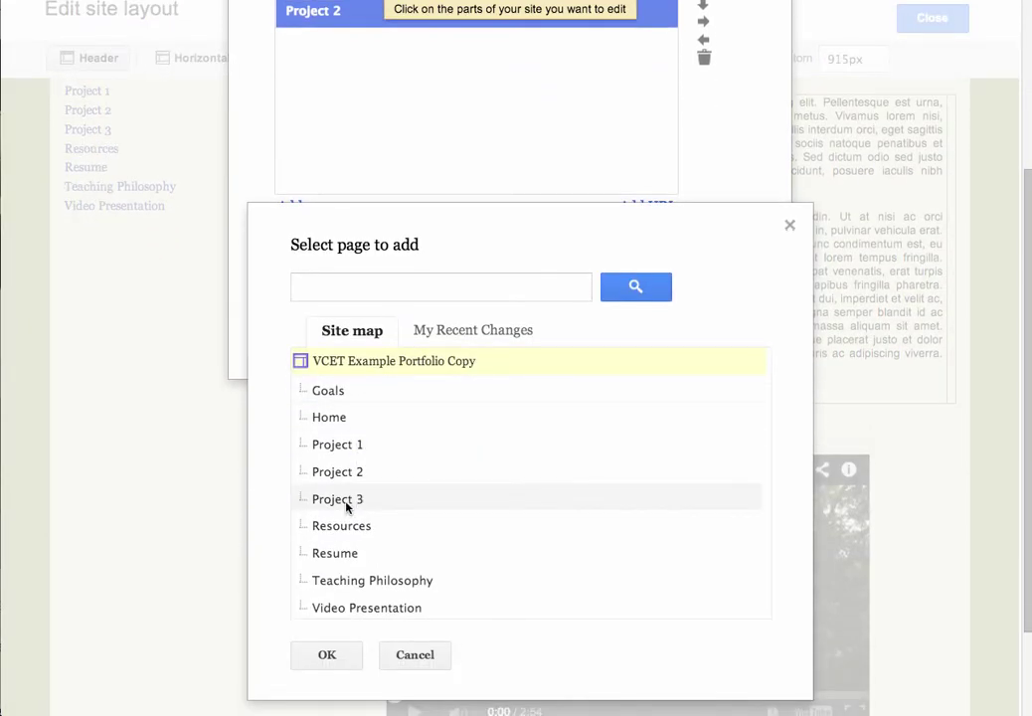
left_click(339, 501)
left_click(329, 653)
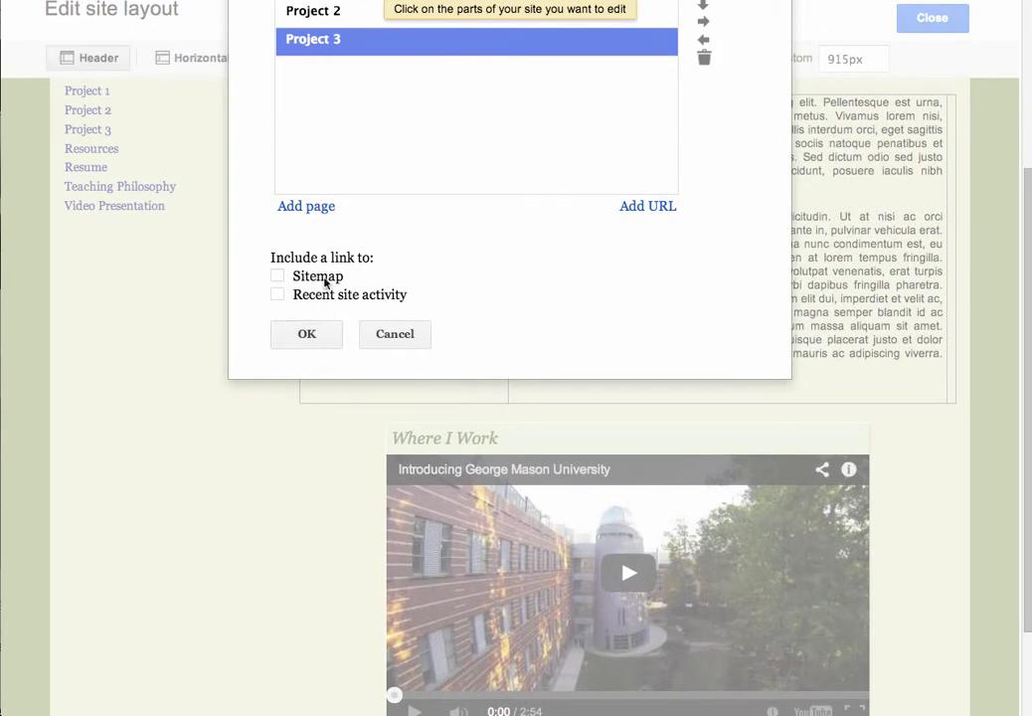
Step: Move Project 3 above Project 2 and indent both as subpages under Project 1 in the navigation list
scroll(324, 283, "up", 3)
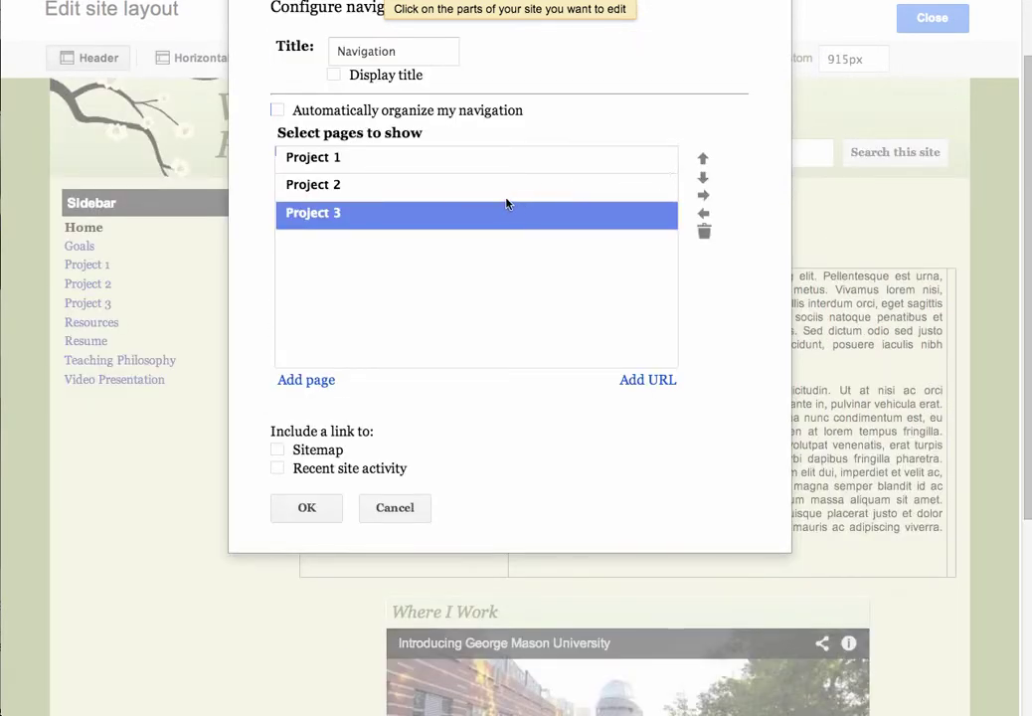
left_click(702, 159)
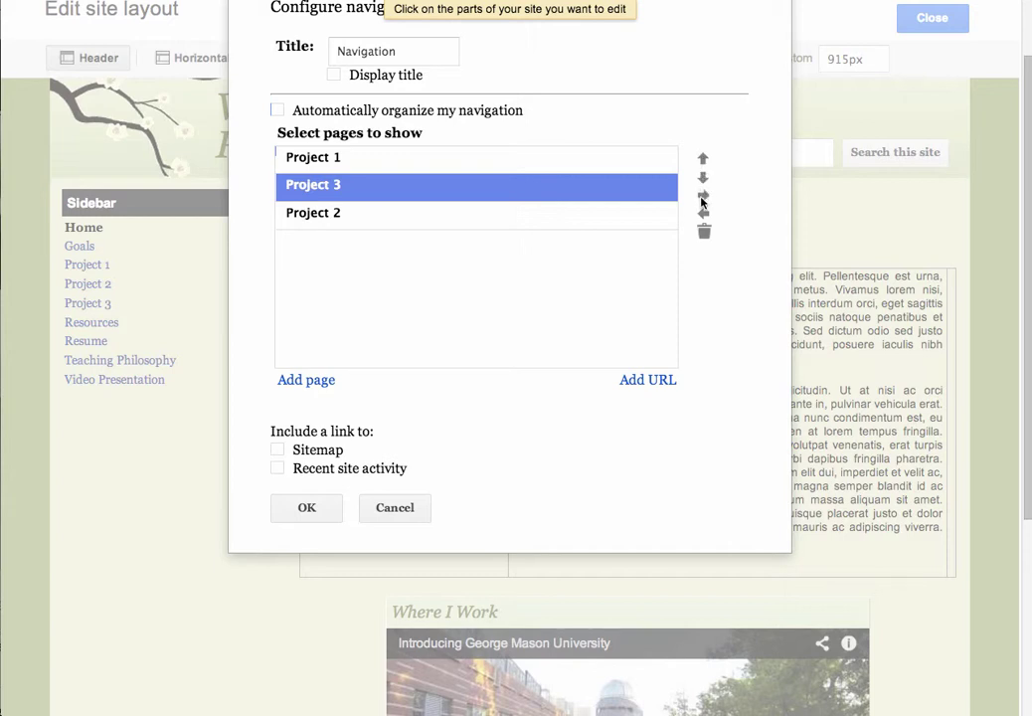
left_click(703, 197)
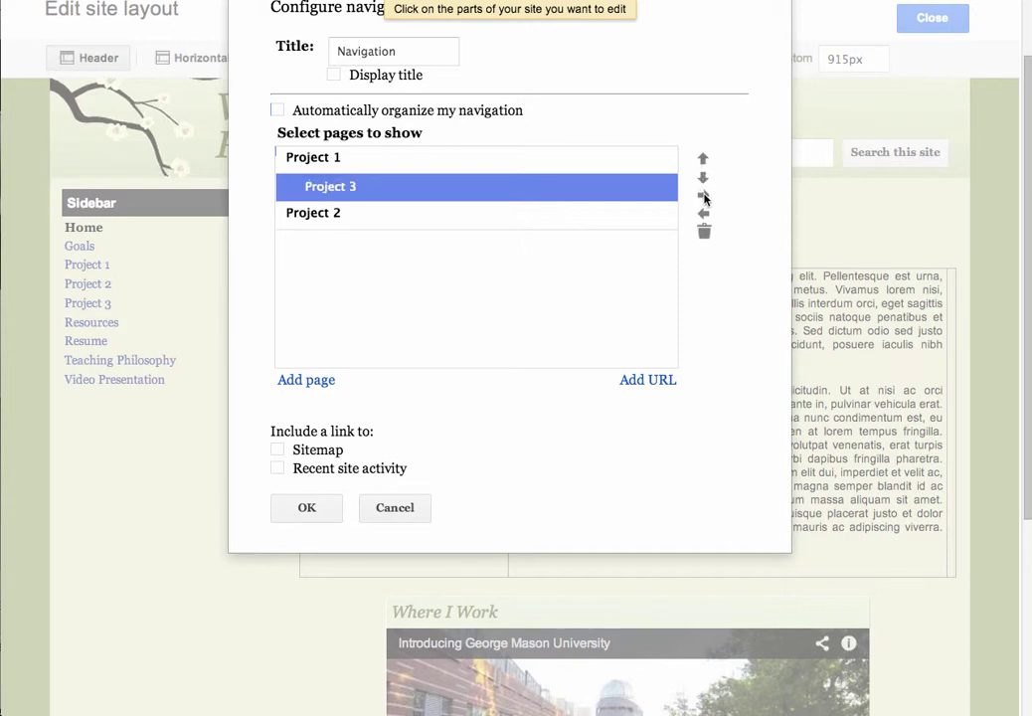
left_click(395, 215)
left_click(704, 198)
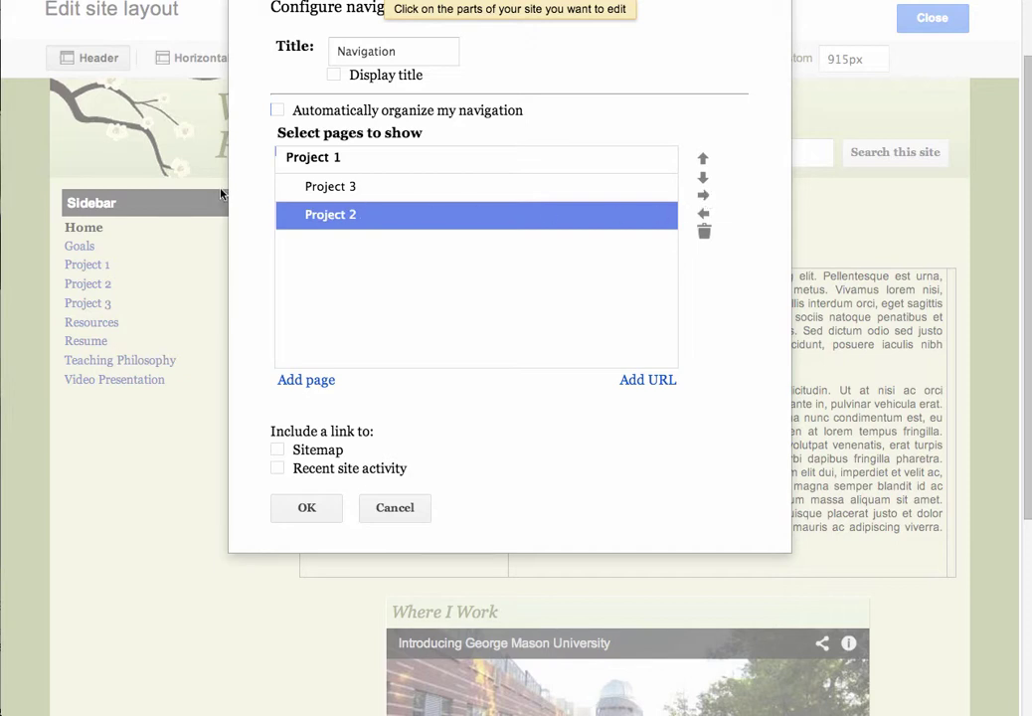
left_click(648, 380)
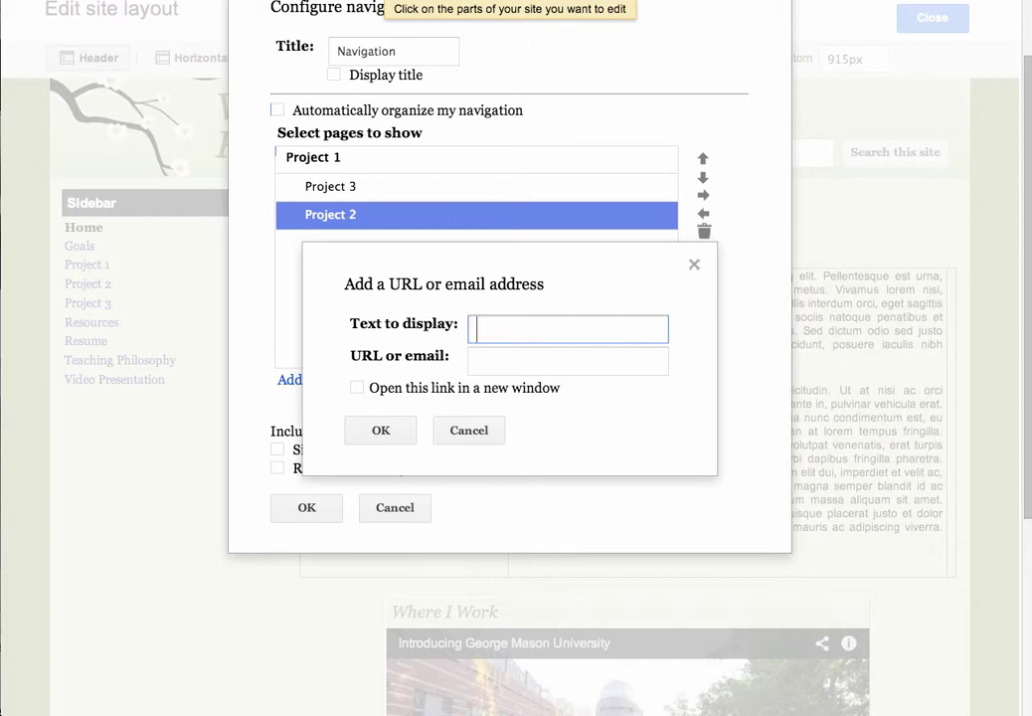
type("YouTube")
key("Tab")
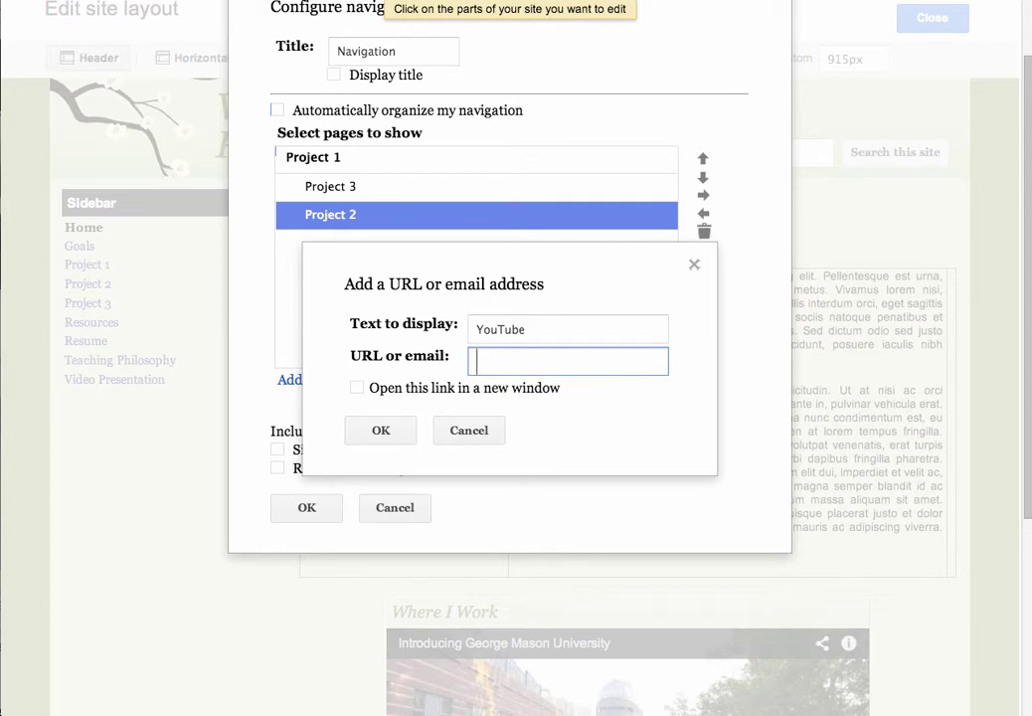
type("www.youtube.com")
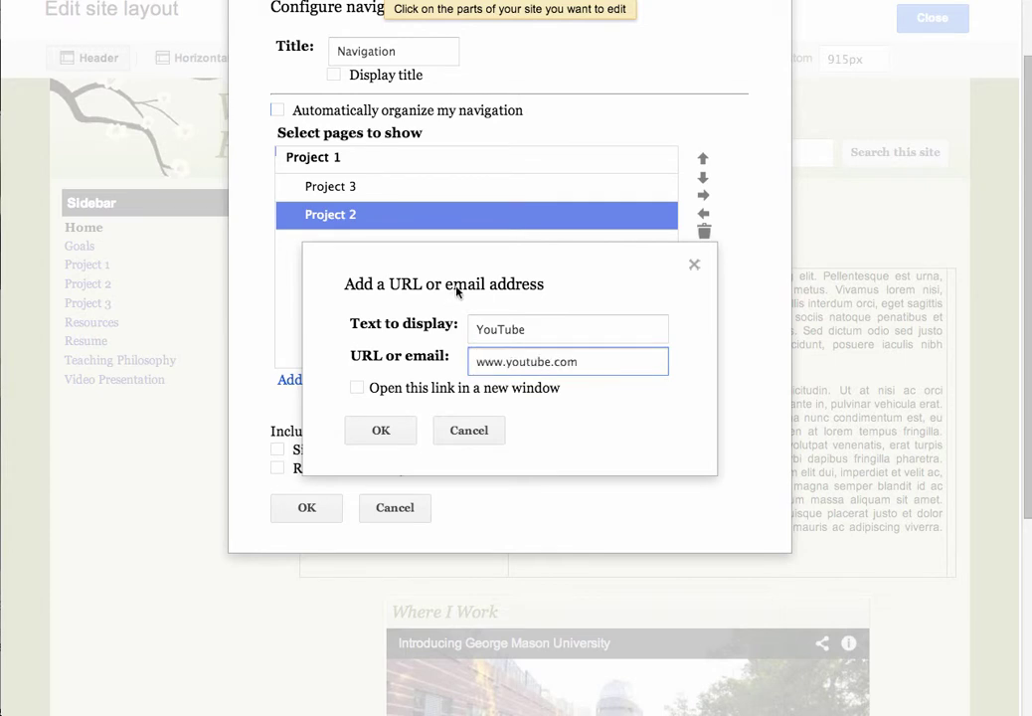
left_click(357, 387)
left_click(378, 430)
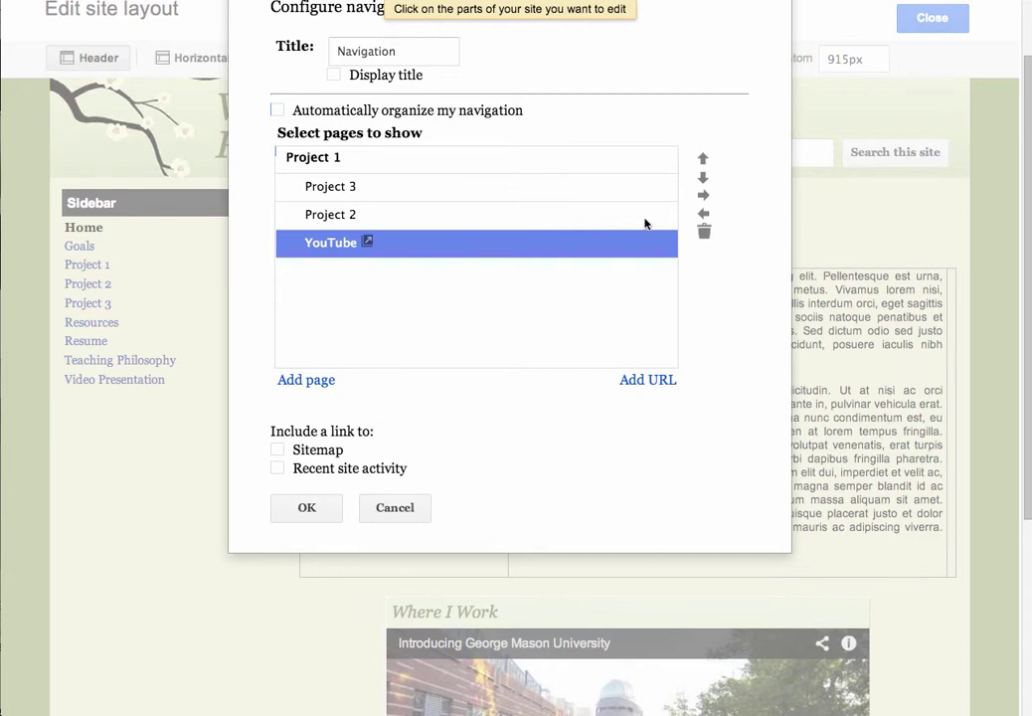
Step: Bring the YouTube link out to the main level and move it above Project 1 as the first navigation entry
left_click(703, 213)
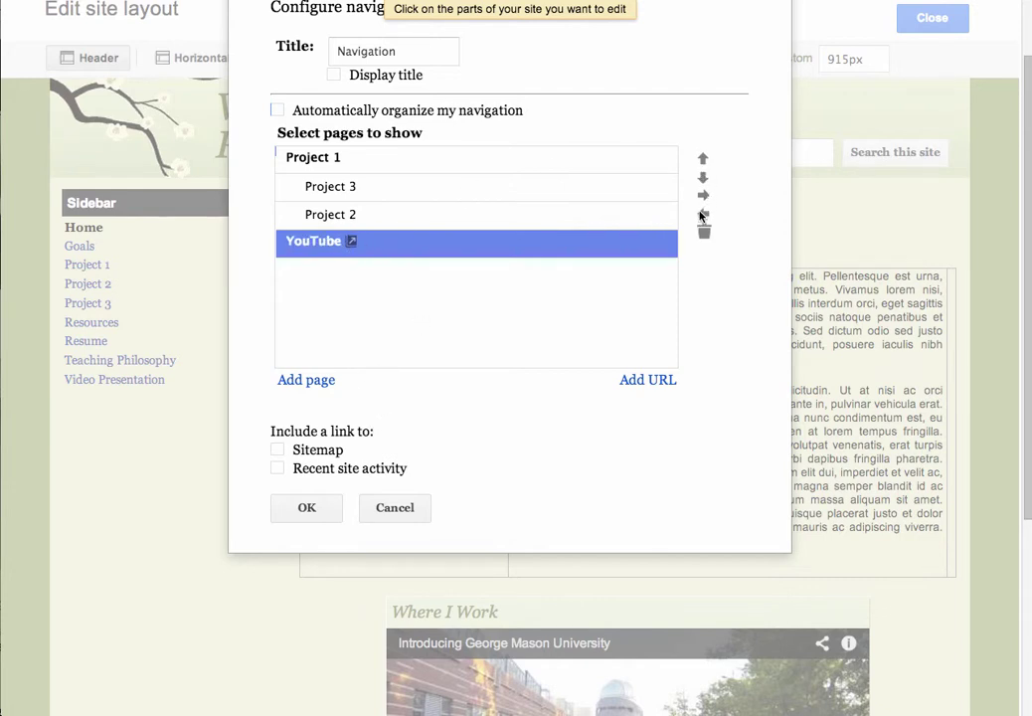
left_click(702, 159)
left_click(702, 159)
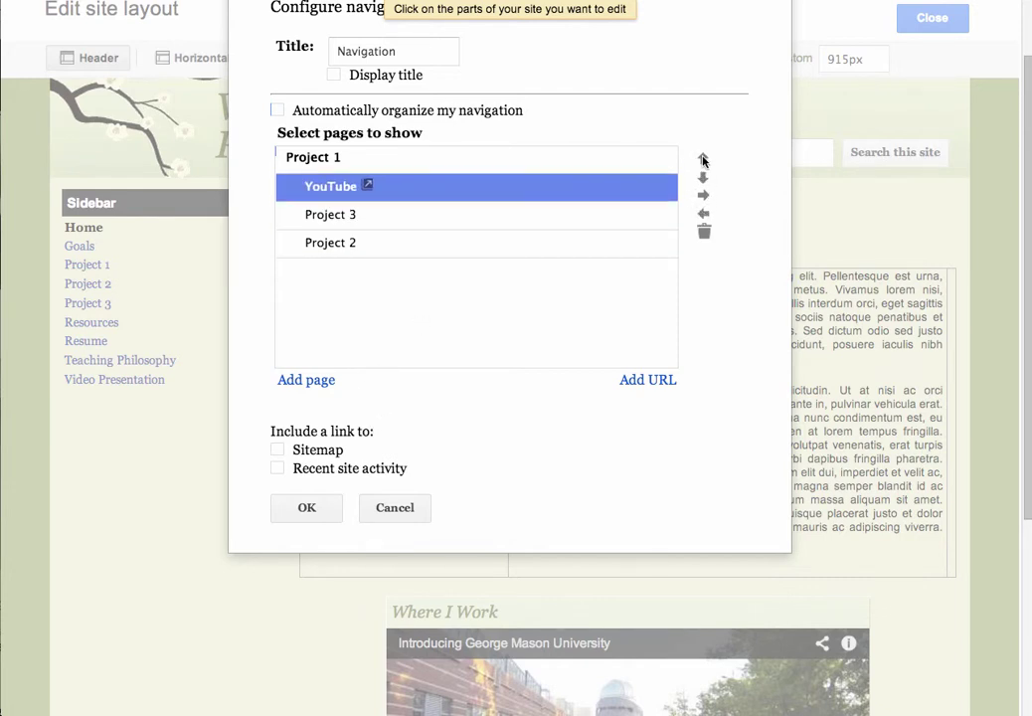
left_click(702, 160)
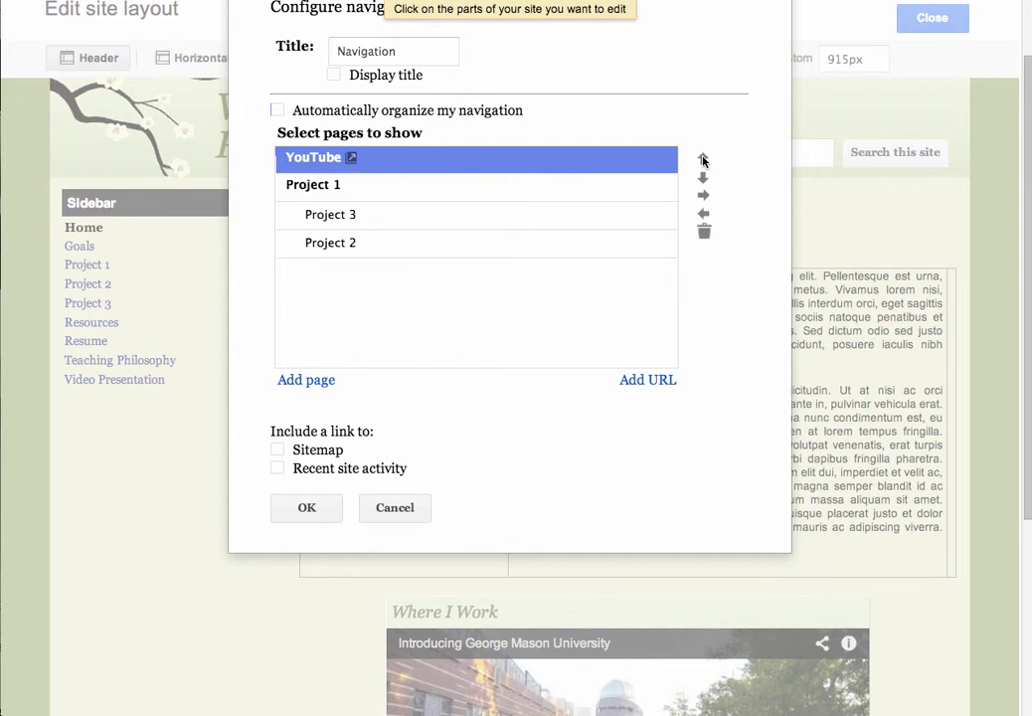
Step: Save the navigation configuration and leave the site layout editor
left_click(280, 452)
left_click(306, 509)
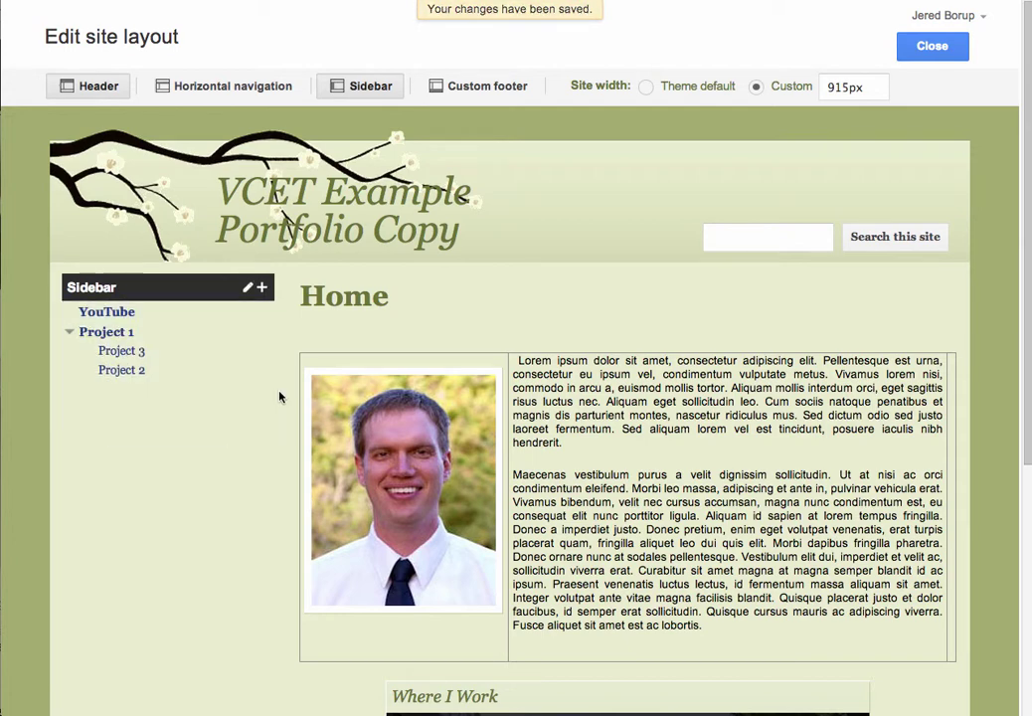
left_click(931, 47)
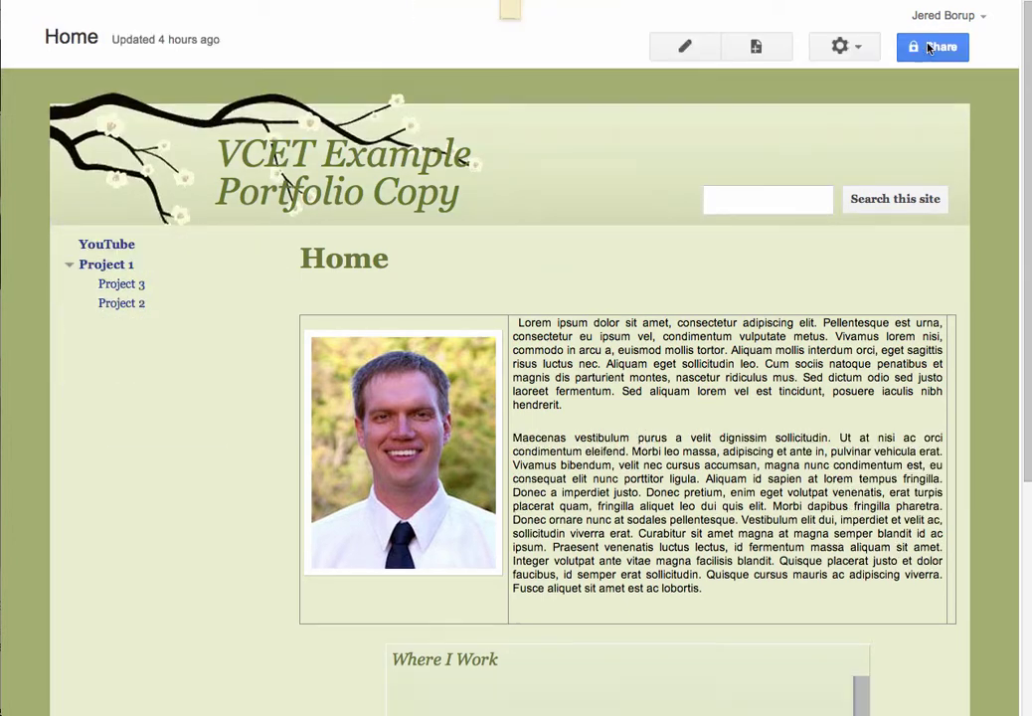
Step: Test the YouTube link in the sidebar, and expand and collapse the subpages under Project 1
left_click(103, 246)
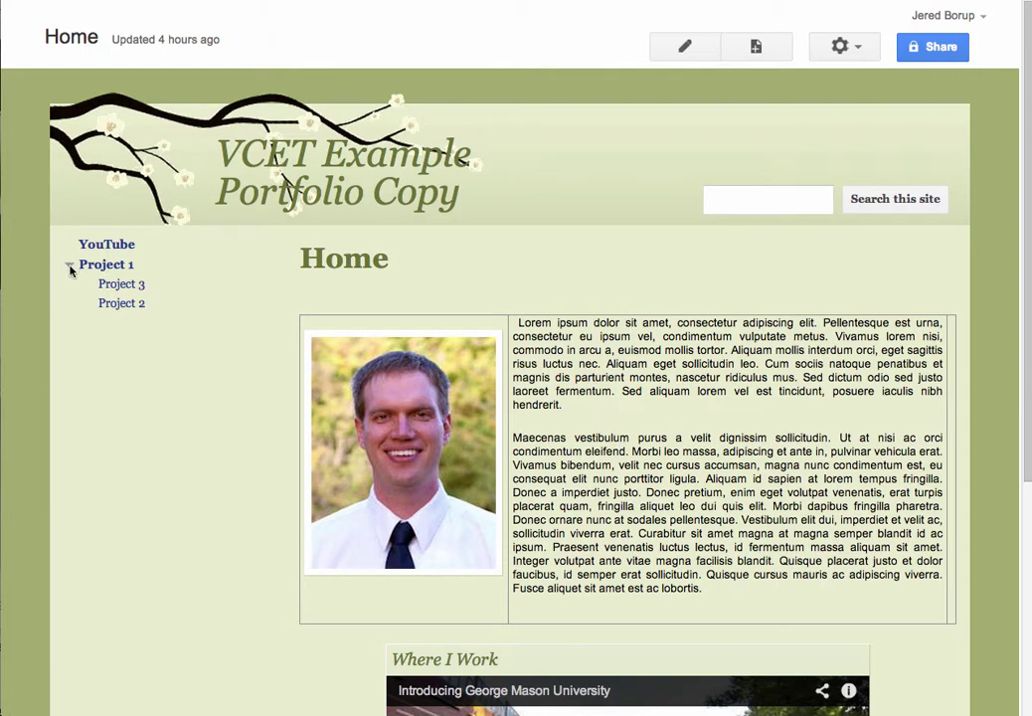
left_click(70, 267)
left_click(70, 266)
left_click(71, 267)
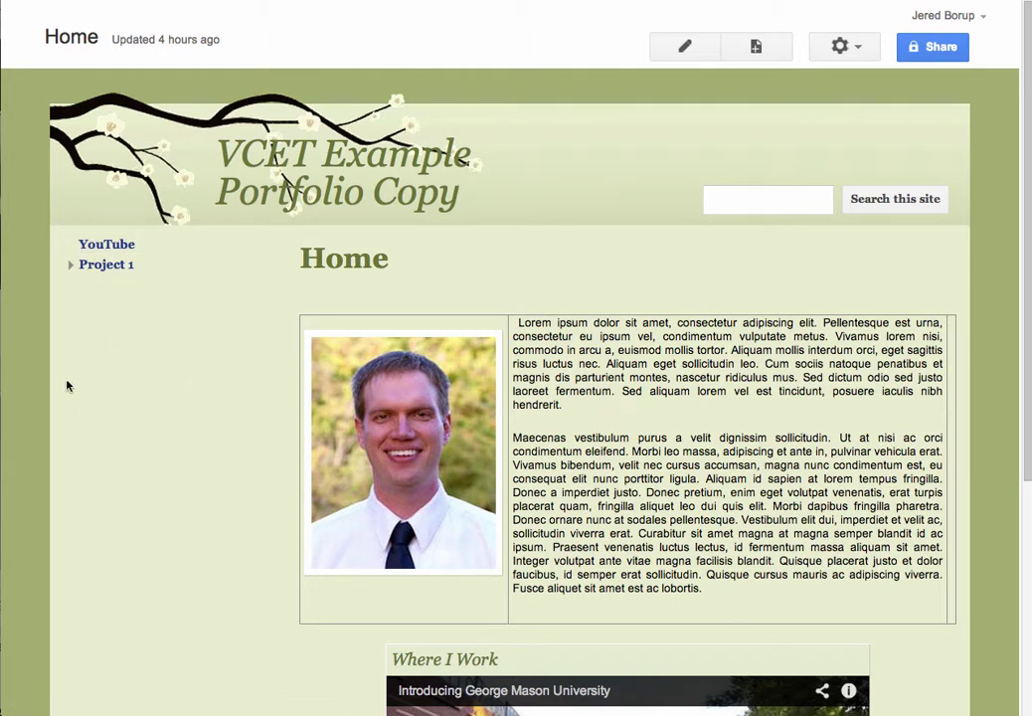
Step: In the site layout editor, show the sidebar navigation's title, rename it as My Links and save the configuration
left_click(845, 47)
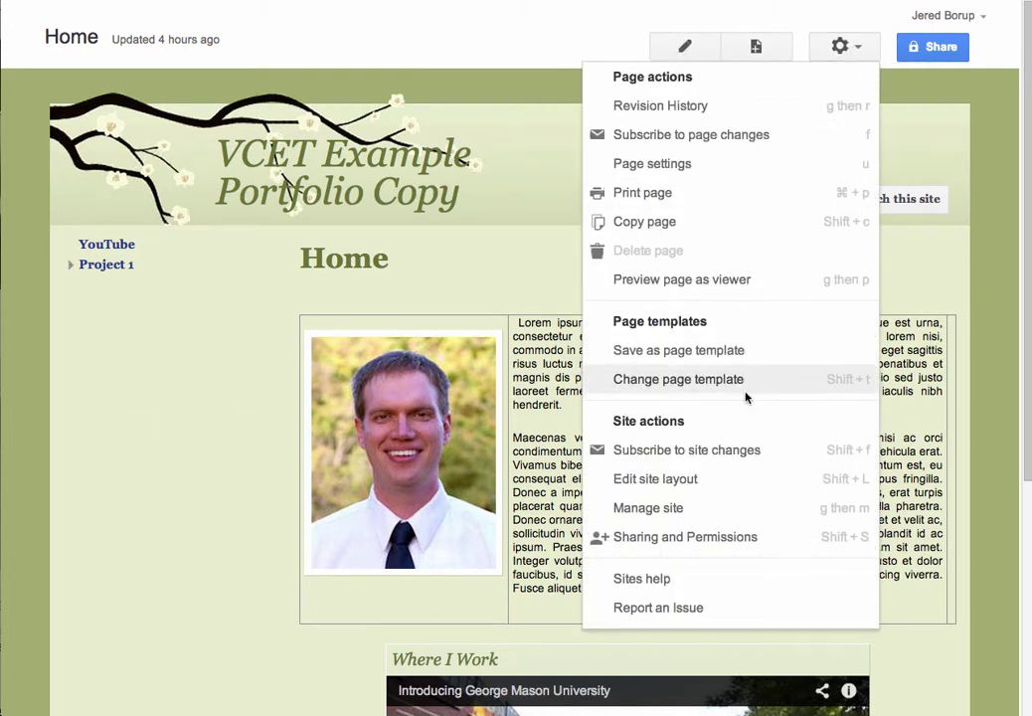
left_click(684, 478)
left_click(176, 346)
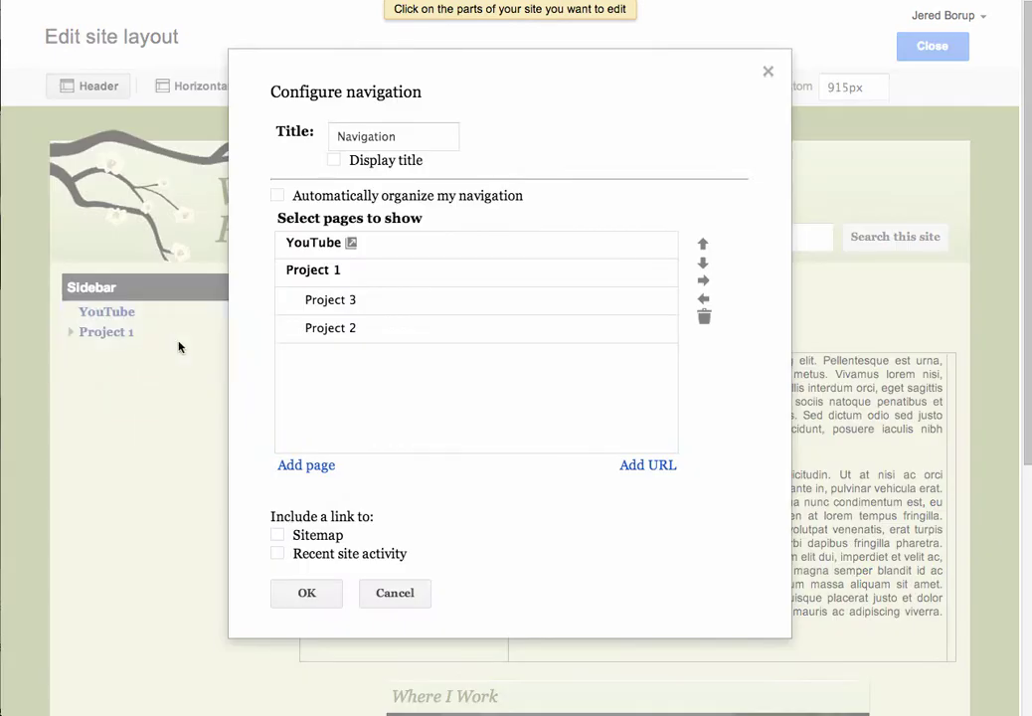
left_click(333, 161)
left_click_drag(453, 136, 285, 131)
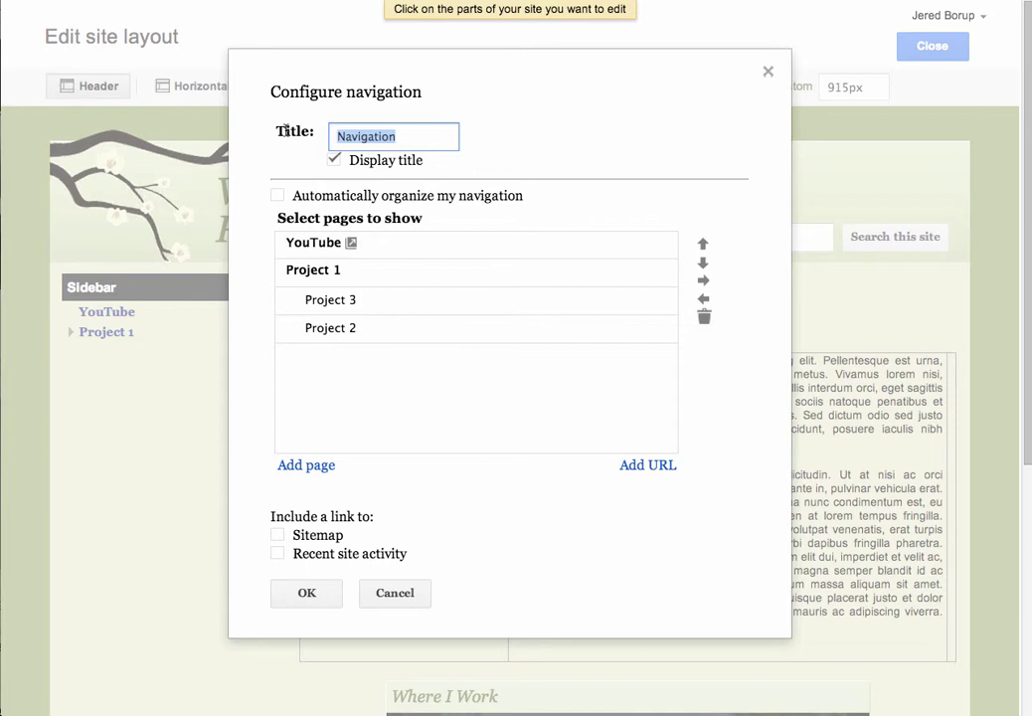
type("My Links")
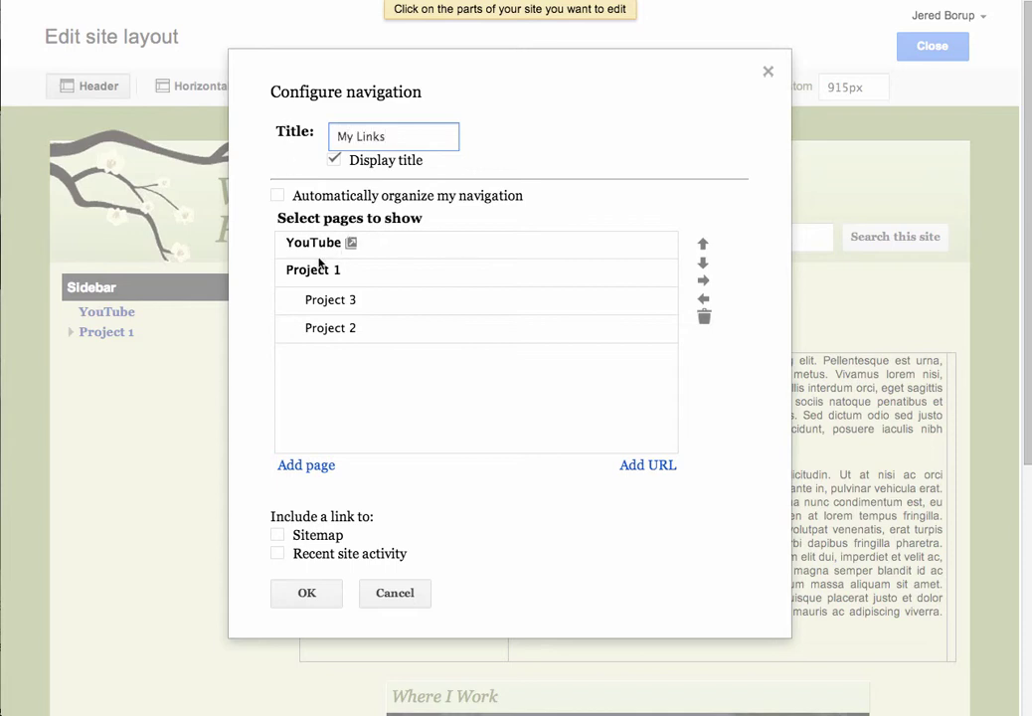
left_click(306, 594)
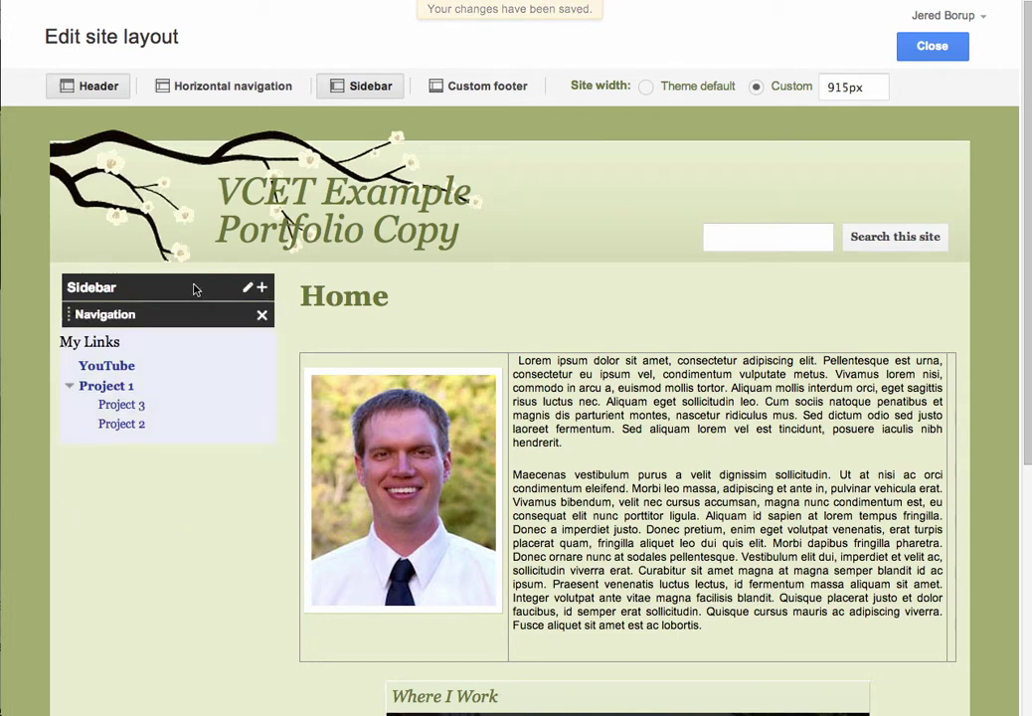
Step: Add a second Navigation item to the sidebar from the available sidebar item types
left_click(263, 290)
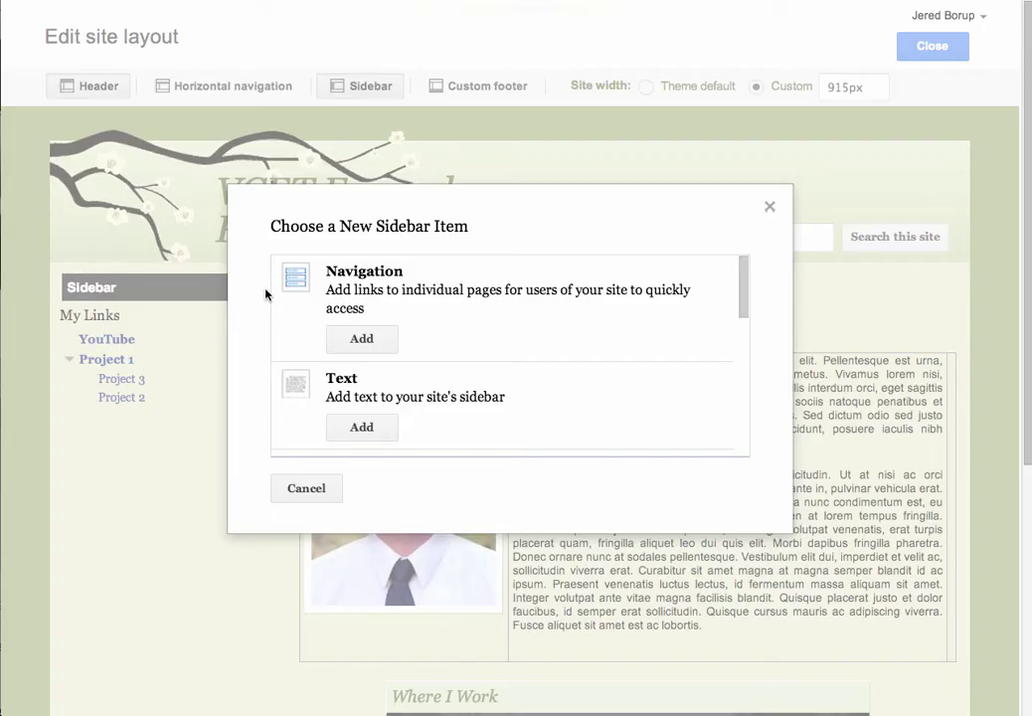
scroll(491, 356, "down", 5)
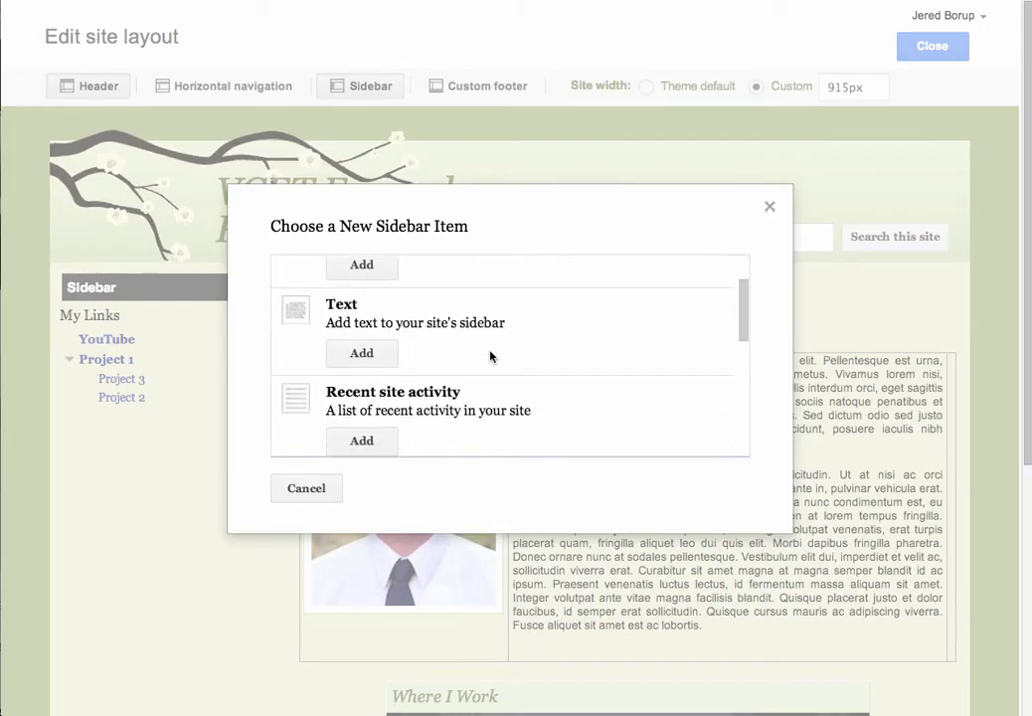
scroll(491, 356, "up", 5)
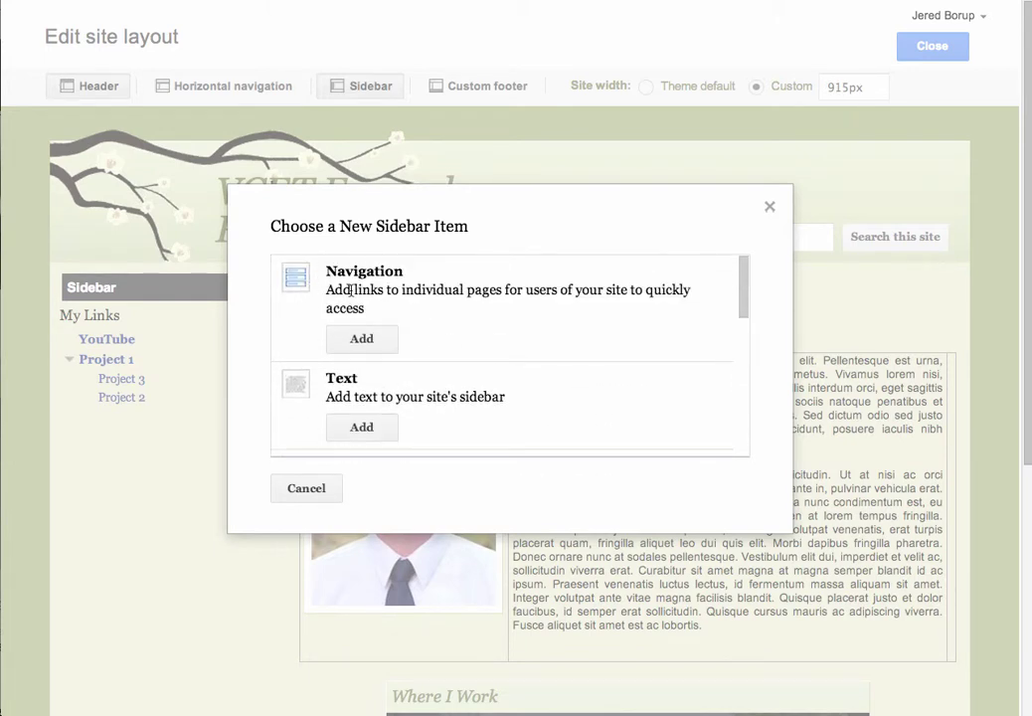
left_click(364, 338)
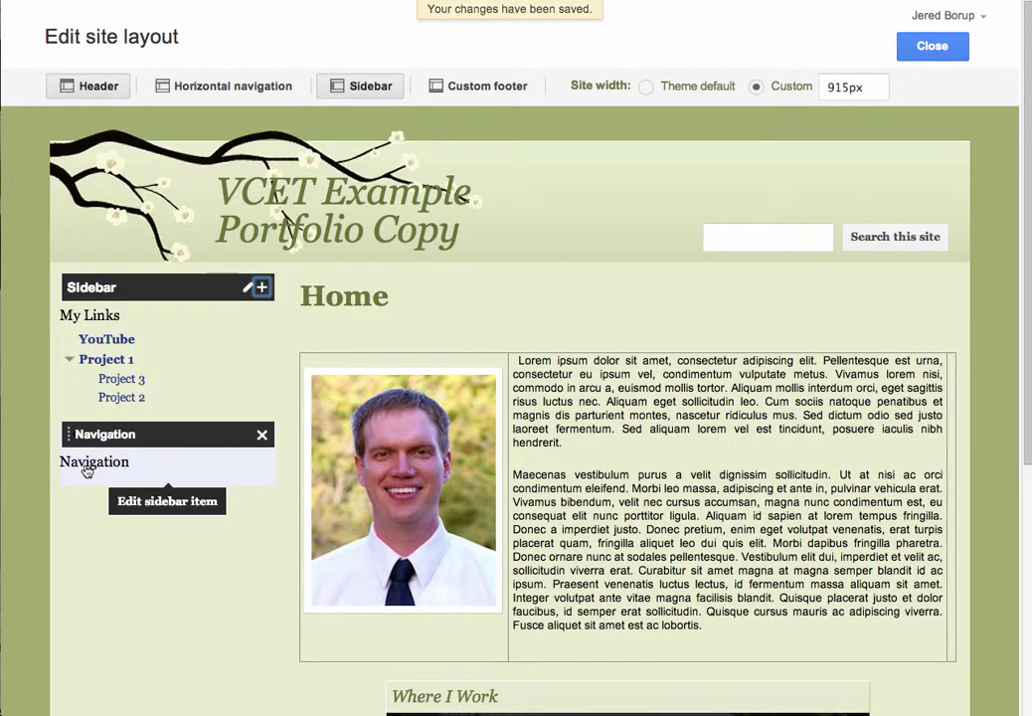
Step: Open the new navigation item's configuration, accept its settings and leave the site layout editor
left_click(140, 467)
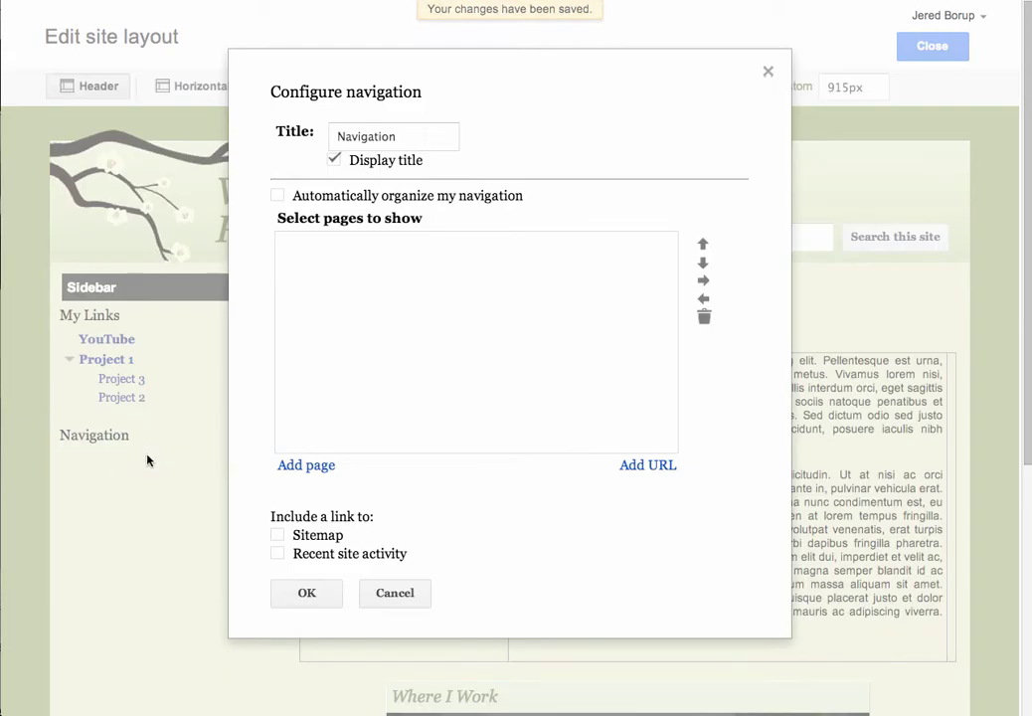
left_click(368, 138)
double_click(368, 137)
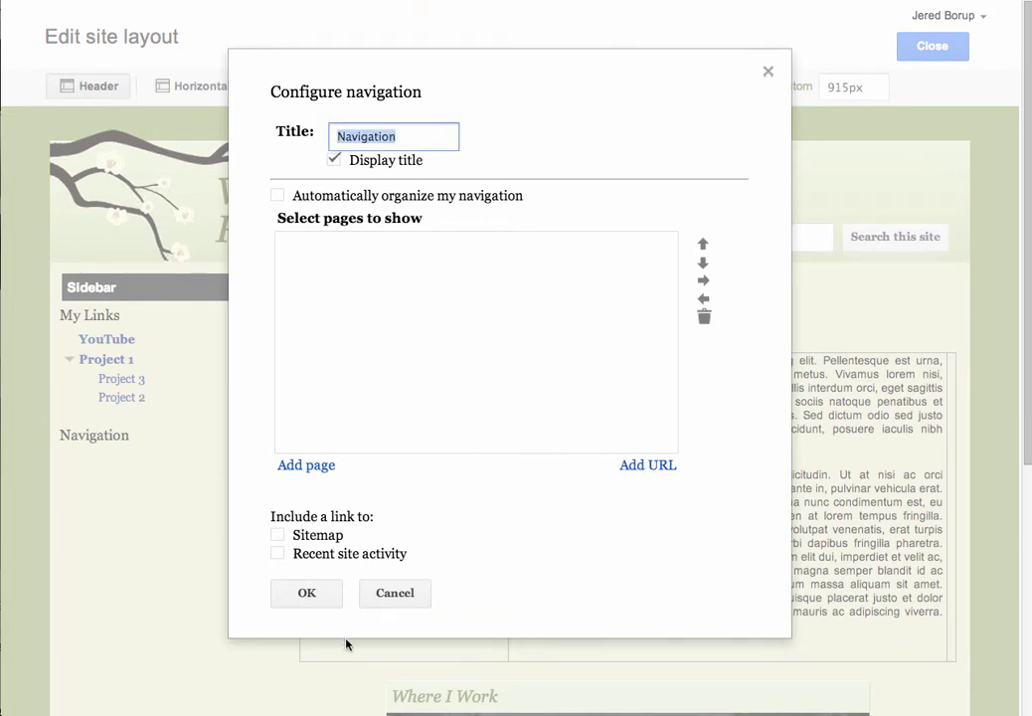
left_click(308, 594)
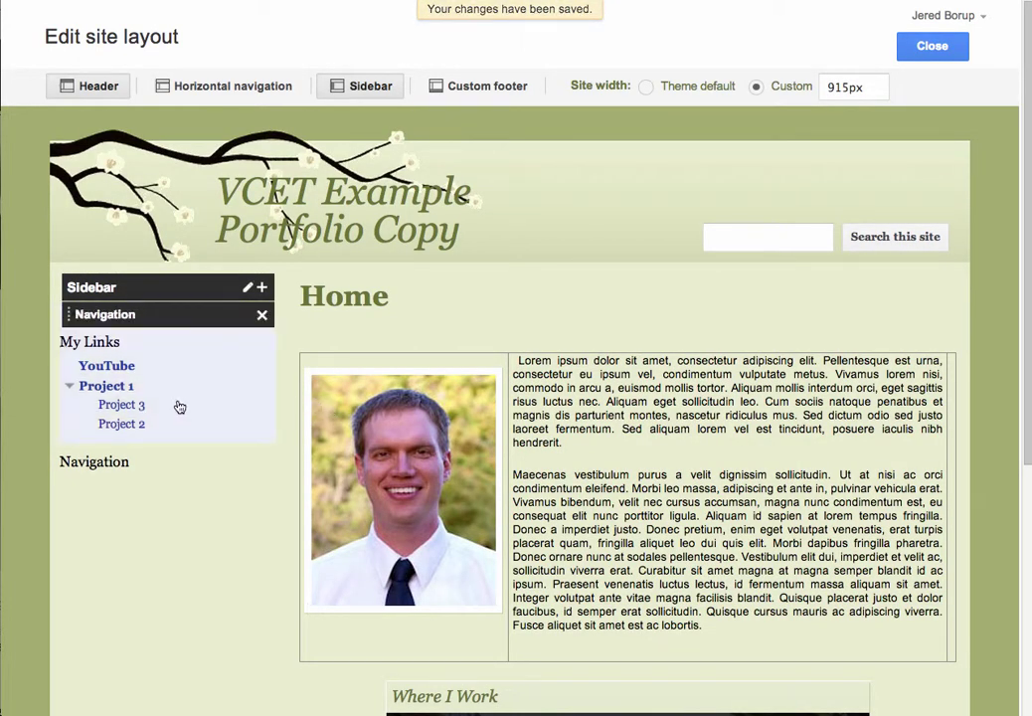
left_click(932, 47)
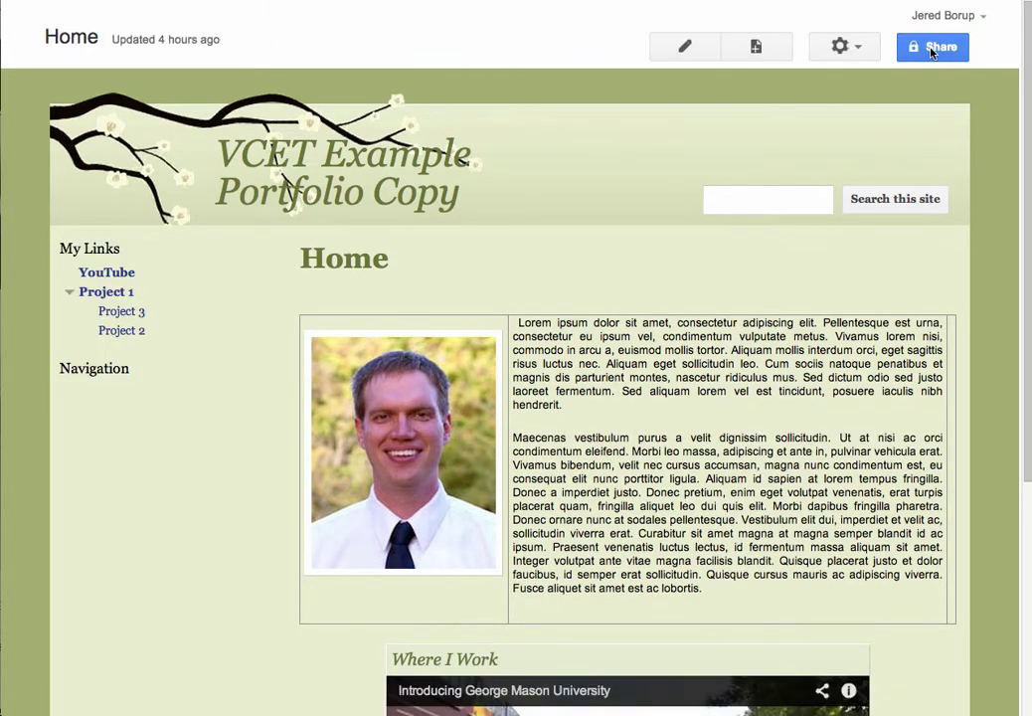